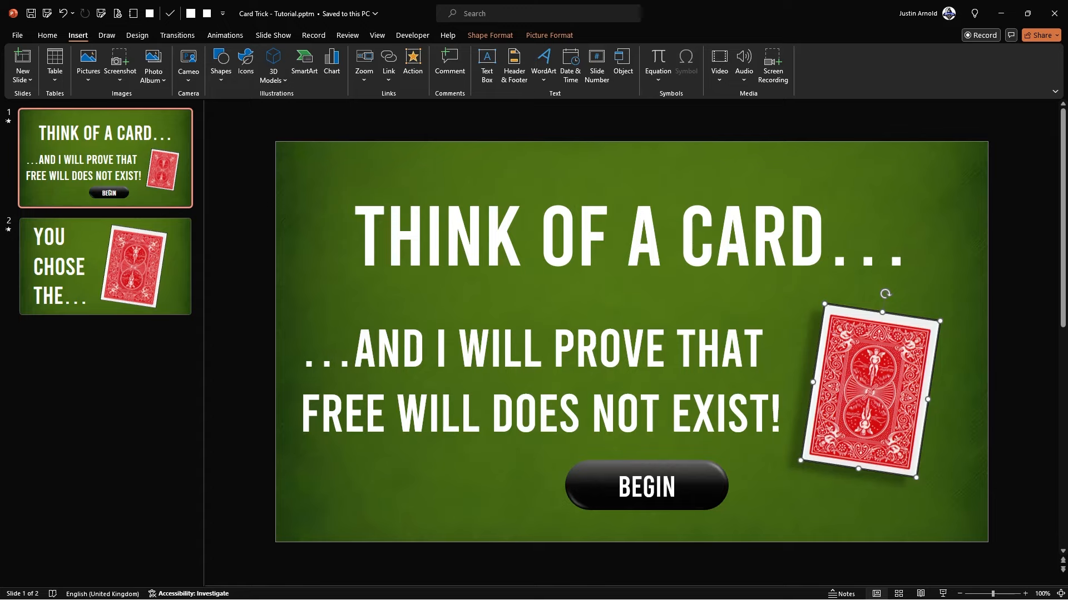
# Switch to File Explorer, look over the card images in the cards folder, and go up to the Playing Card Hand folder
pyautogui.hotkey('alt', 'Tab')
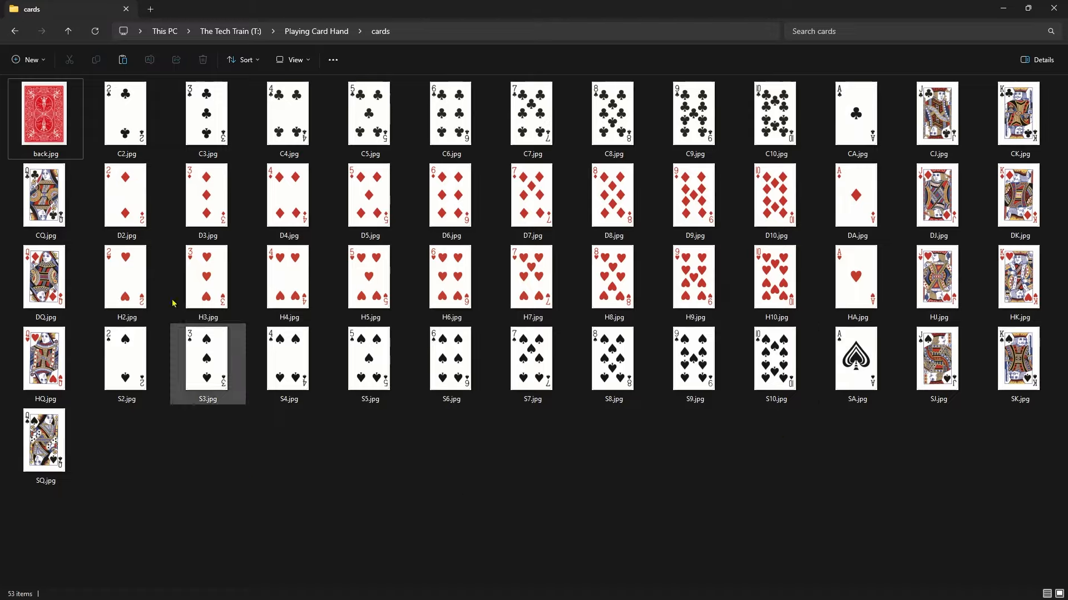
pyautogui.click(55, 114)
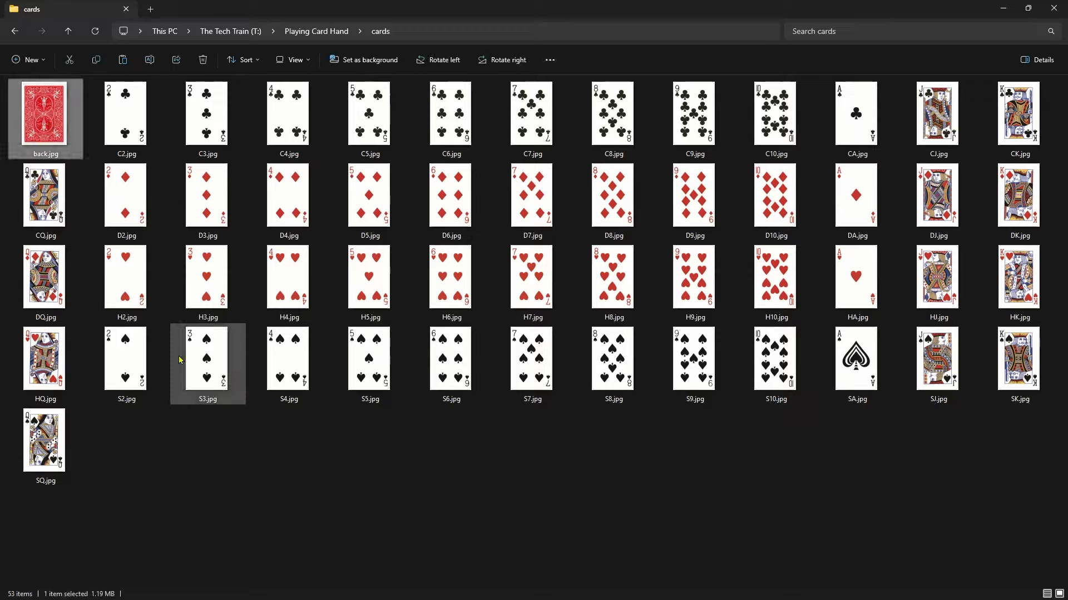
pyautogui.click(185, 505)
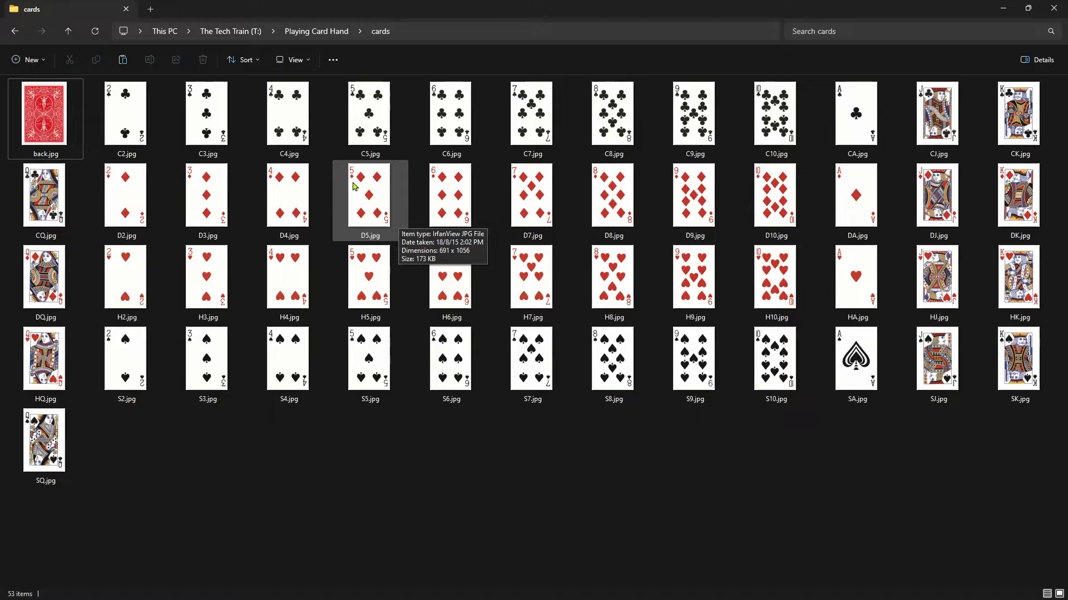
pyautogui.click(306, 32)
pyautogui.click(155, 236)
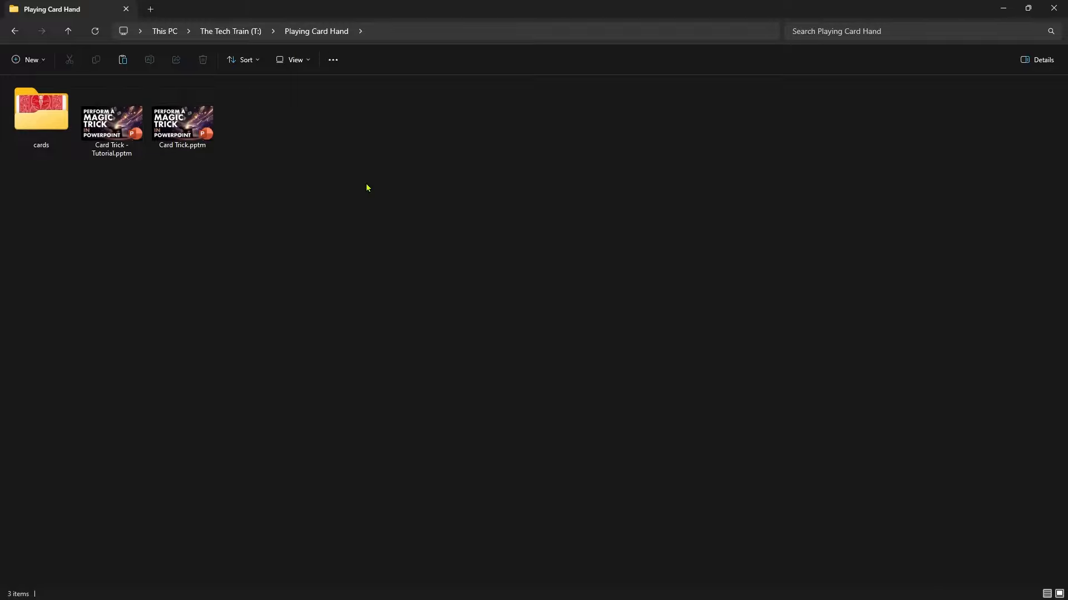
# Review how the cards folder and Card Trick.pptm are stored in Playing Card Hand, and open the cards folder
pyautogui.click(46, 121)
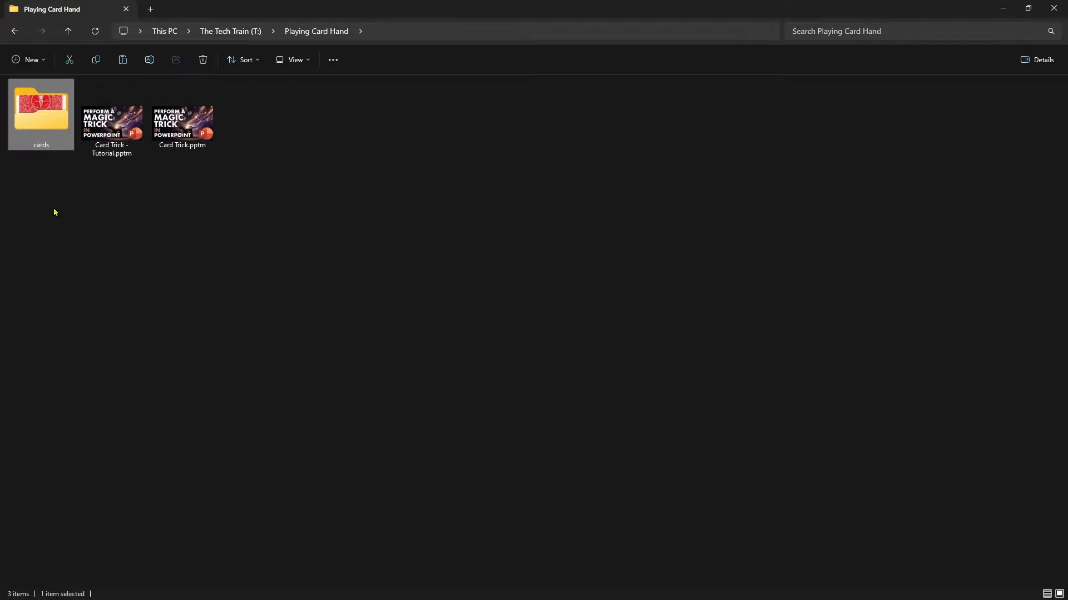
pyautogui.doubleClick(45, 123)
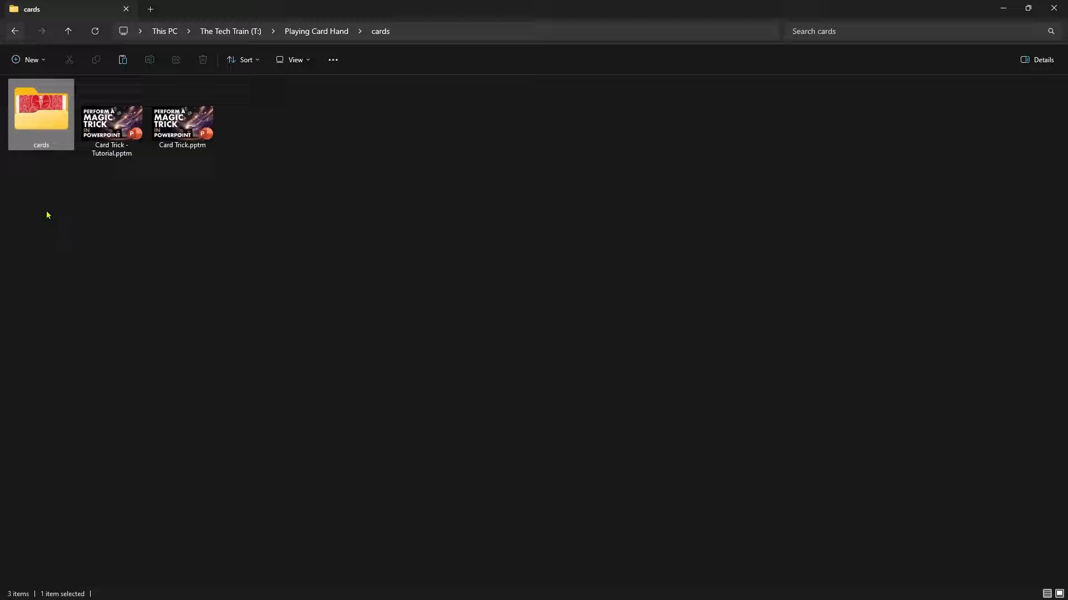
pyautogui.click(118, 239)
pyautogui.click(182, 125)
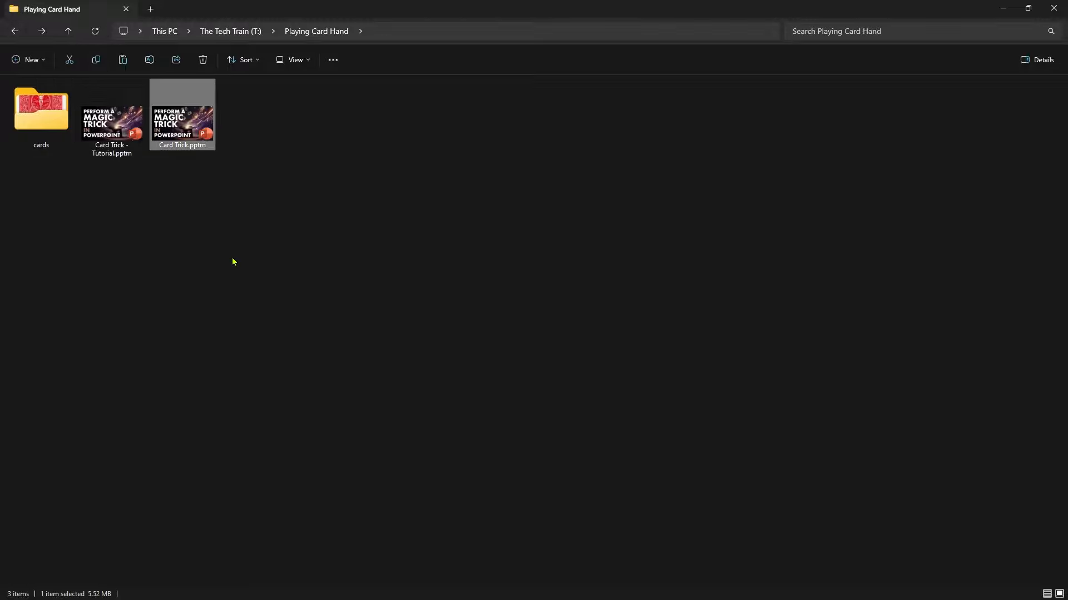
pyautogui.click(41, 114)
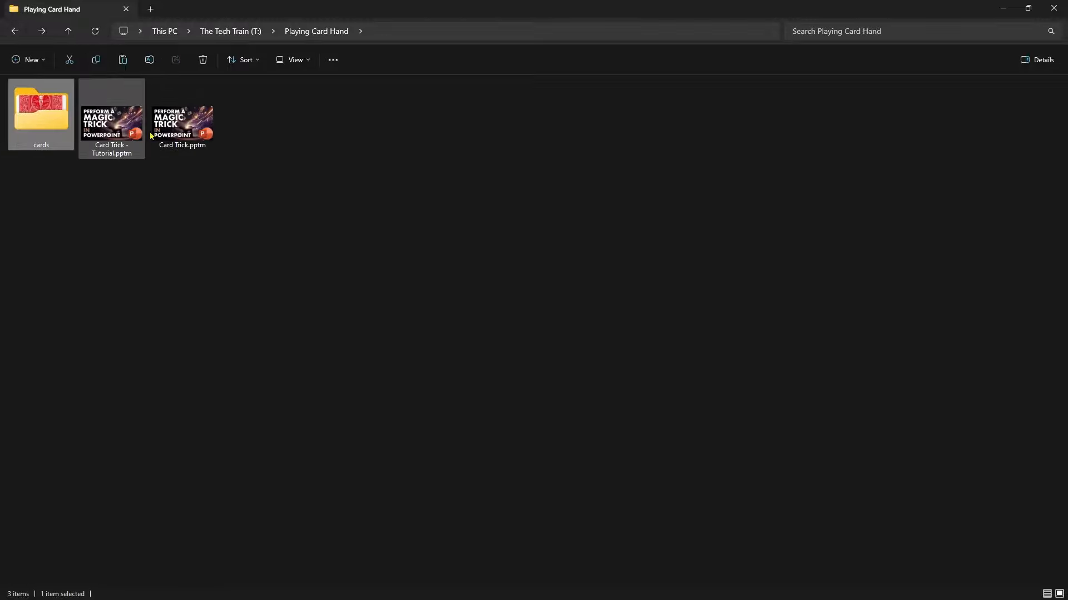
pyautogui.click(192, 132)
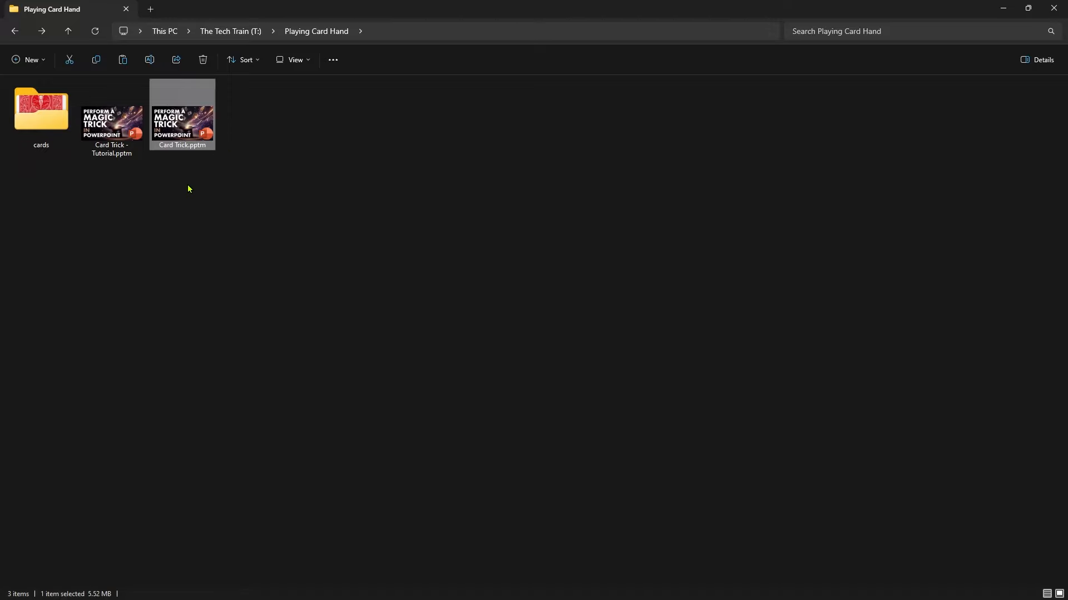
pyautogui.doubleClick(47, 115)
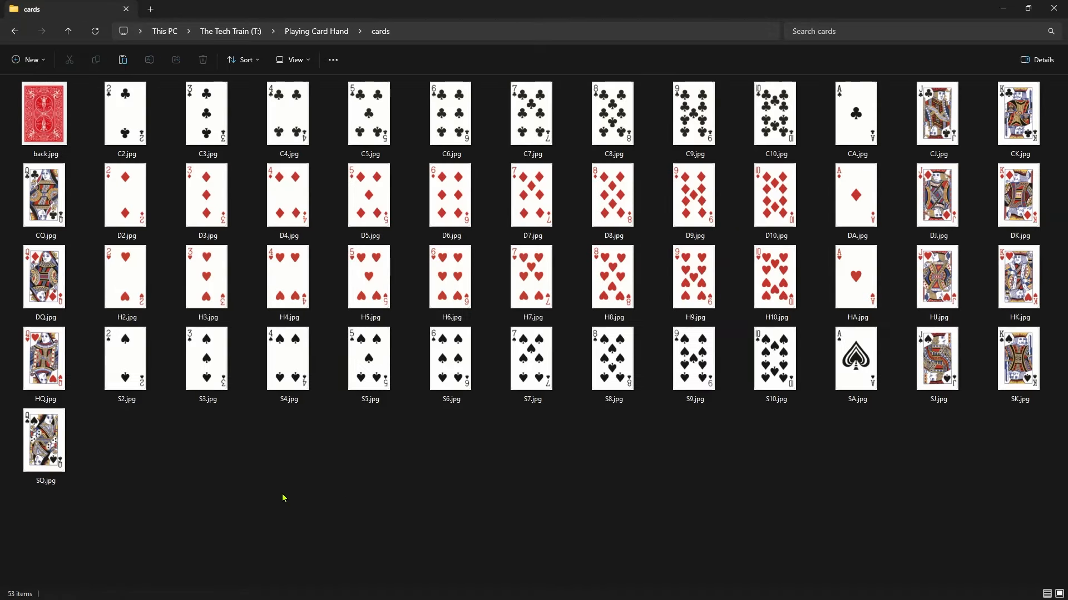
# Examine how the card images are named, using C2.jpg, D5.jpg, CJ.jpg, SA.jpg and back.jpg as examples
pyautogui.click(120, 136)
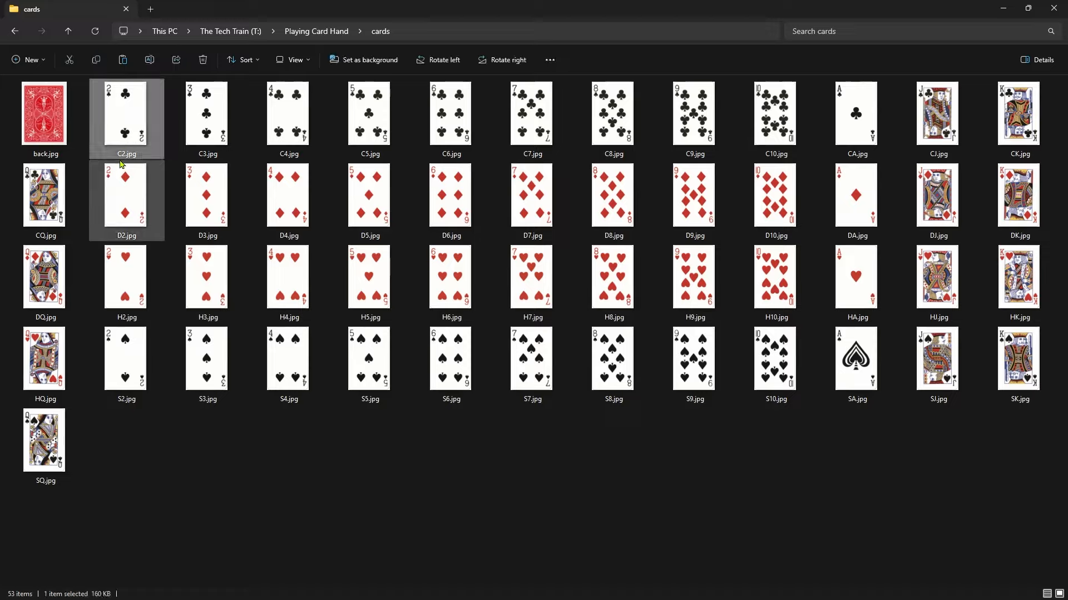
pyautogui.moveTo(121, 160)
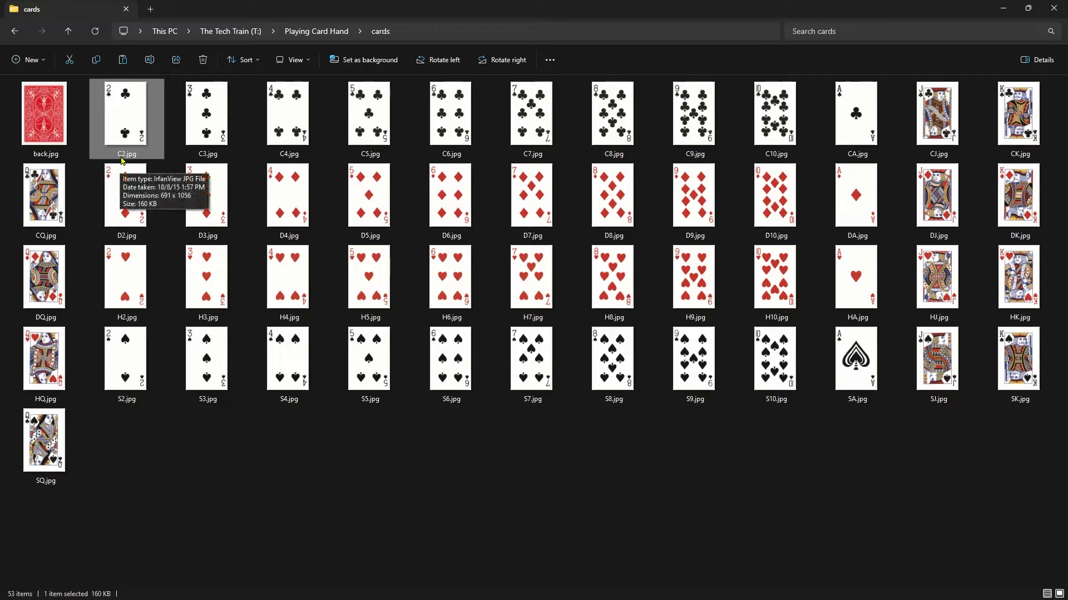
pyautogui.click(367, 204)
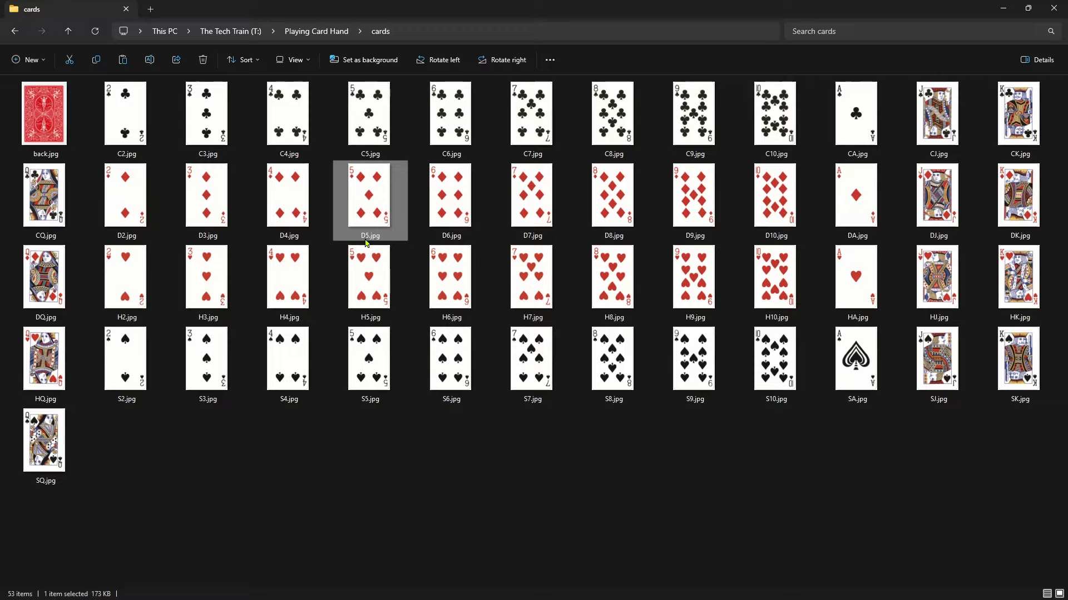
pyautogui.moveTo(367, 243)
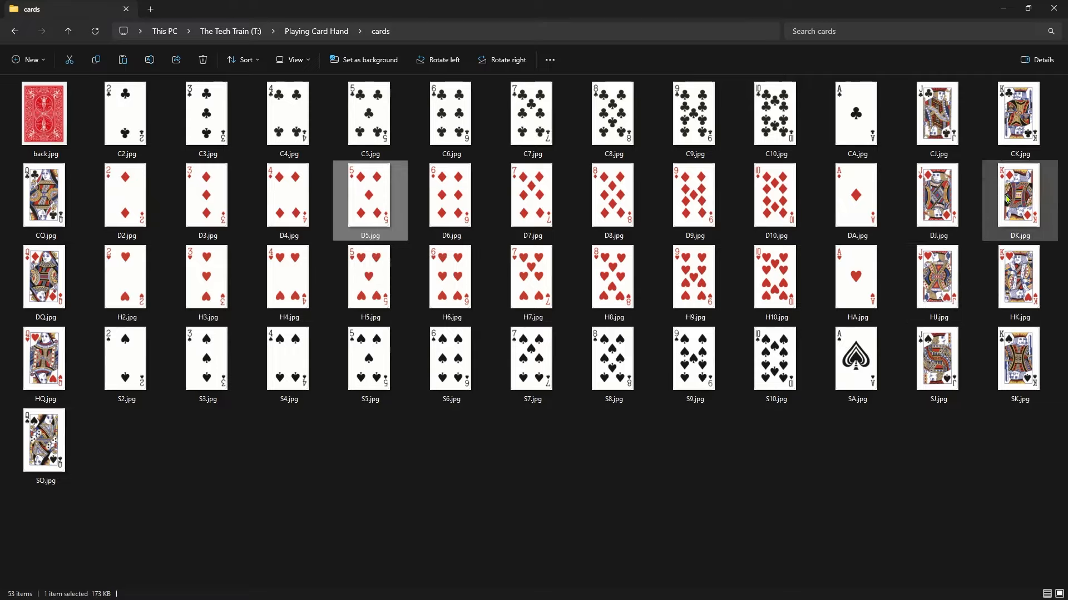
pyautogui.click(930, 129)
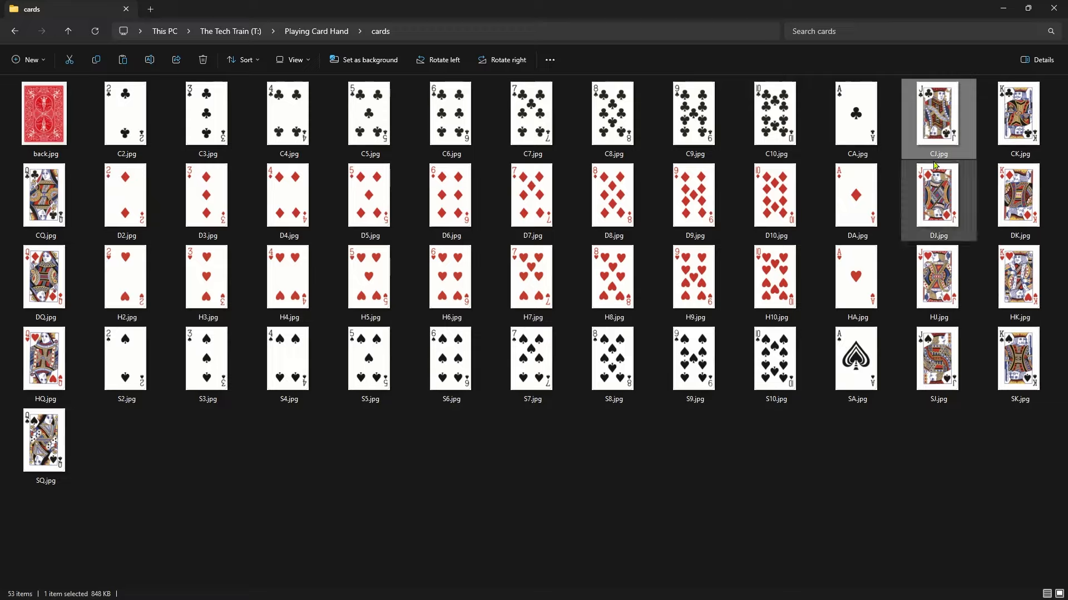
pyautogui.moveTo(936, 159)
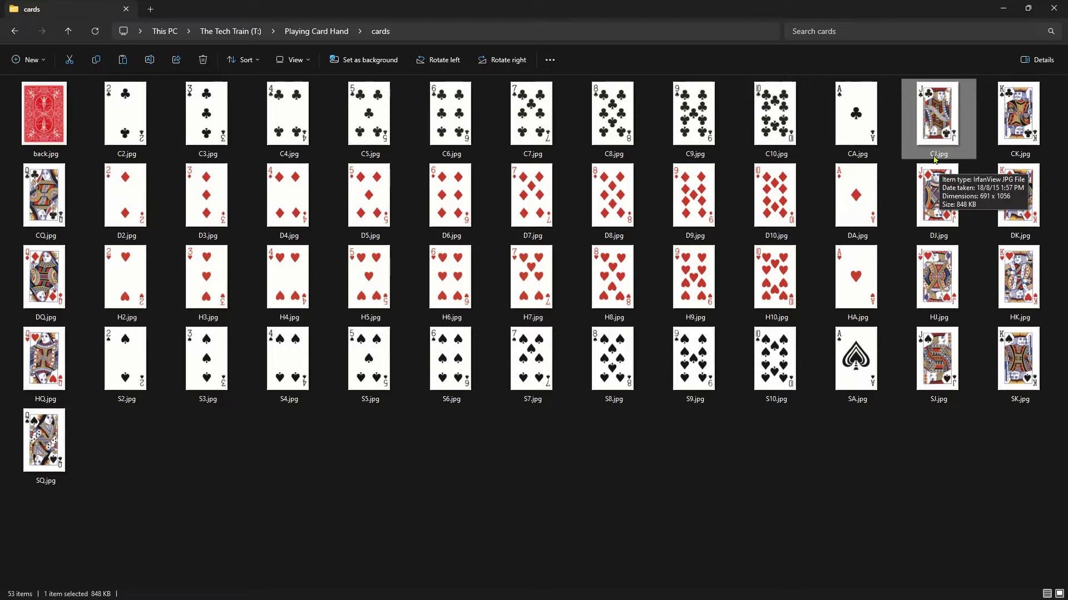
pyautogui.click(867, 369)
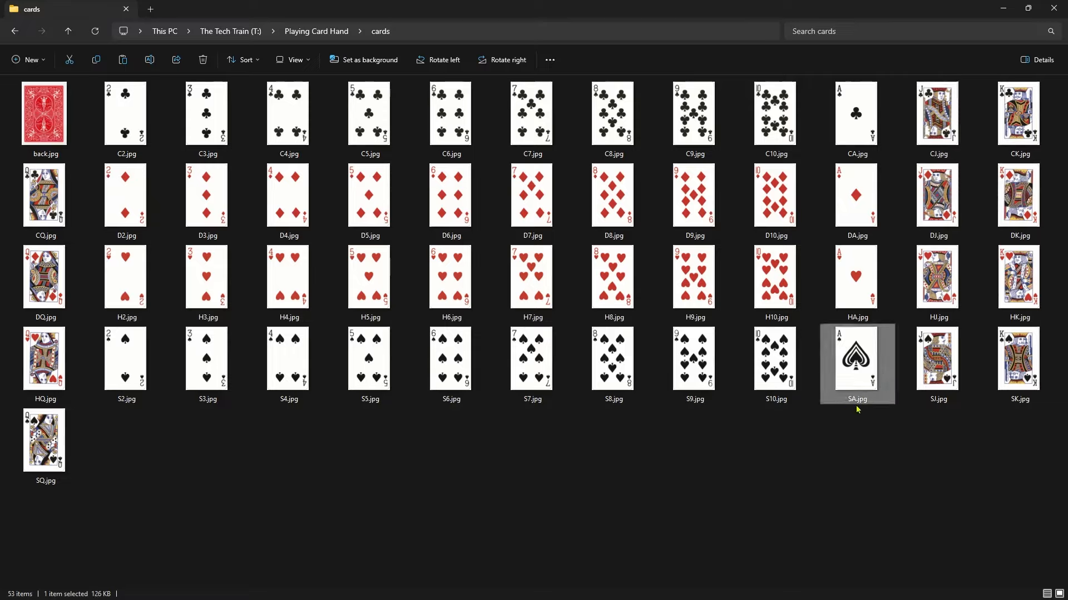
pyautogui.moveTo(857, 406)
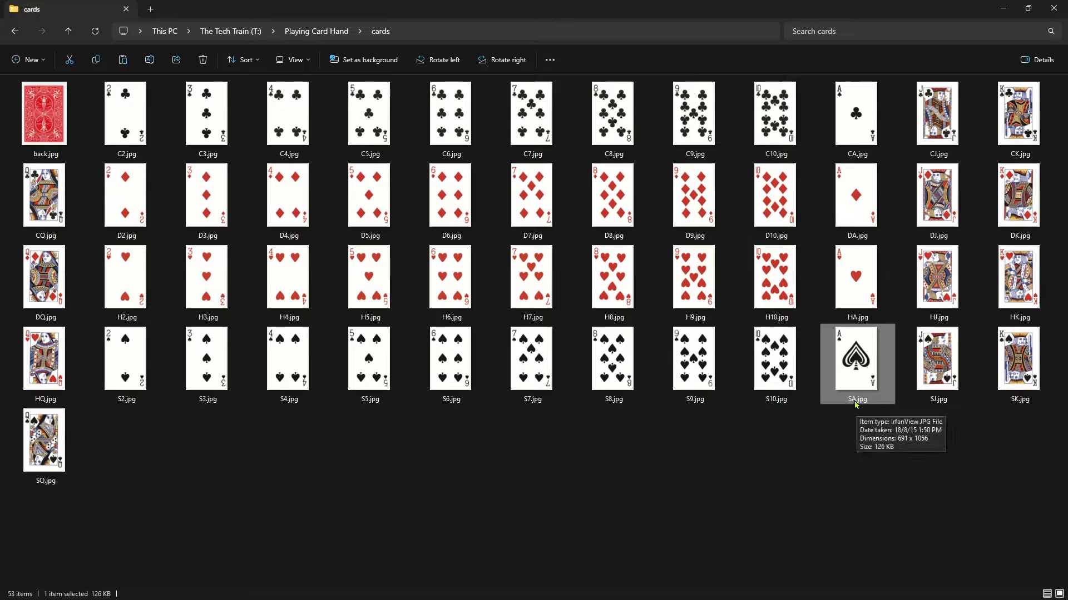
pyautogui.click(541, 453)
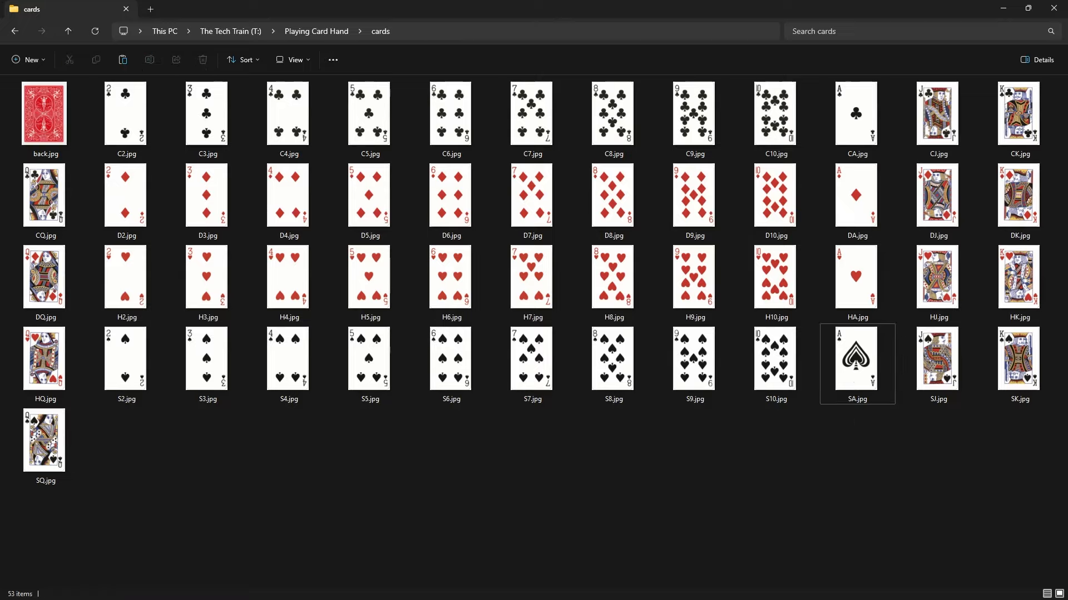
pyautogui.click(43, 110)
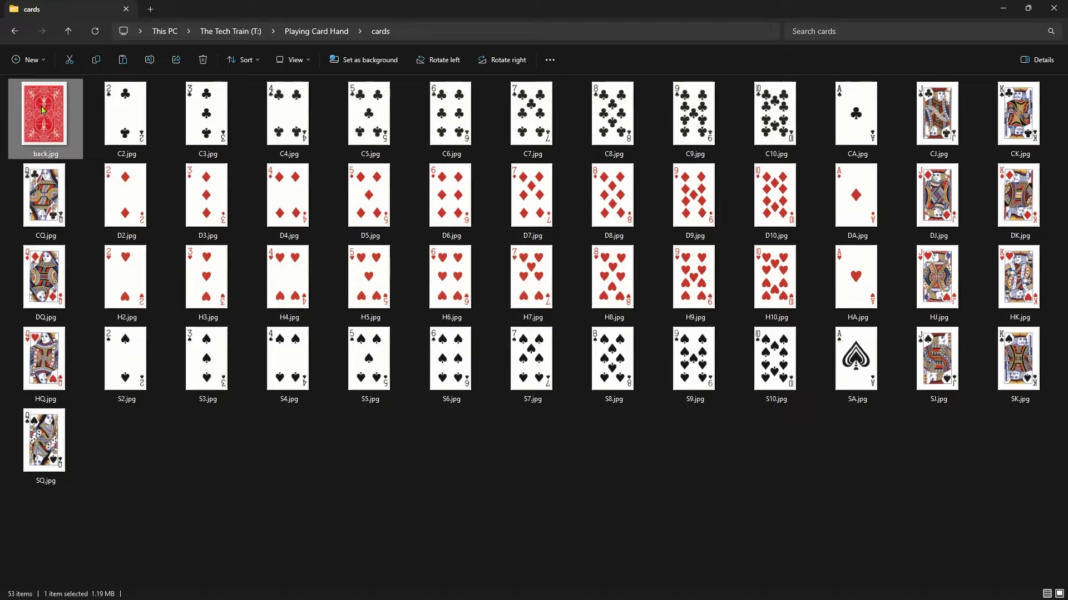
# Switch back to the PowerPoint presentation, inspect the BEGIN button and card picture on slide 1, and open slide 2
pyautogui.click(69, 32)
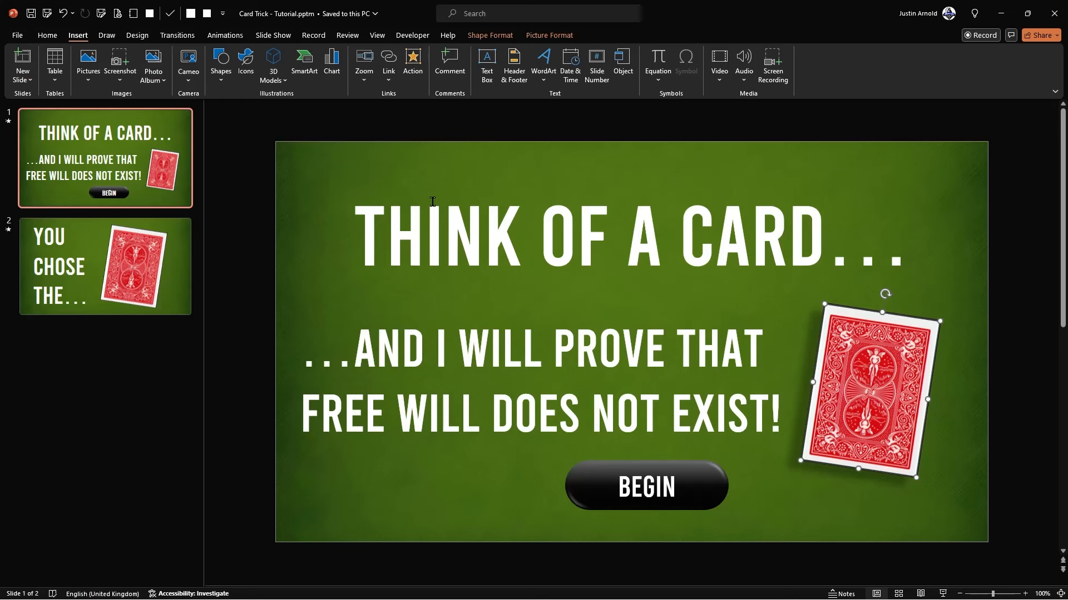
pyautogui.click(651, 491)
pyautogui.click(892, 365)
pyautogui.click(68, 282)
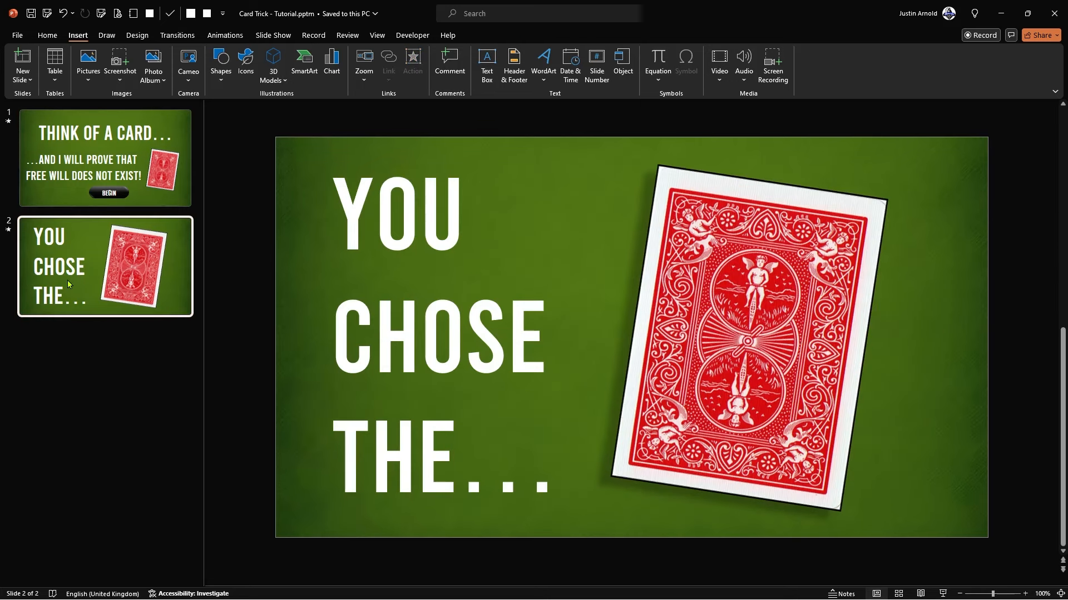
# Move the card picture on slide 2 slightly farther from the YOU CHOSE THE… text and deselect it
pyautogui.click(733, 304)
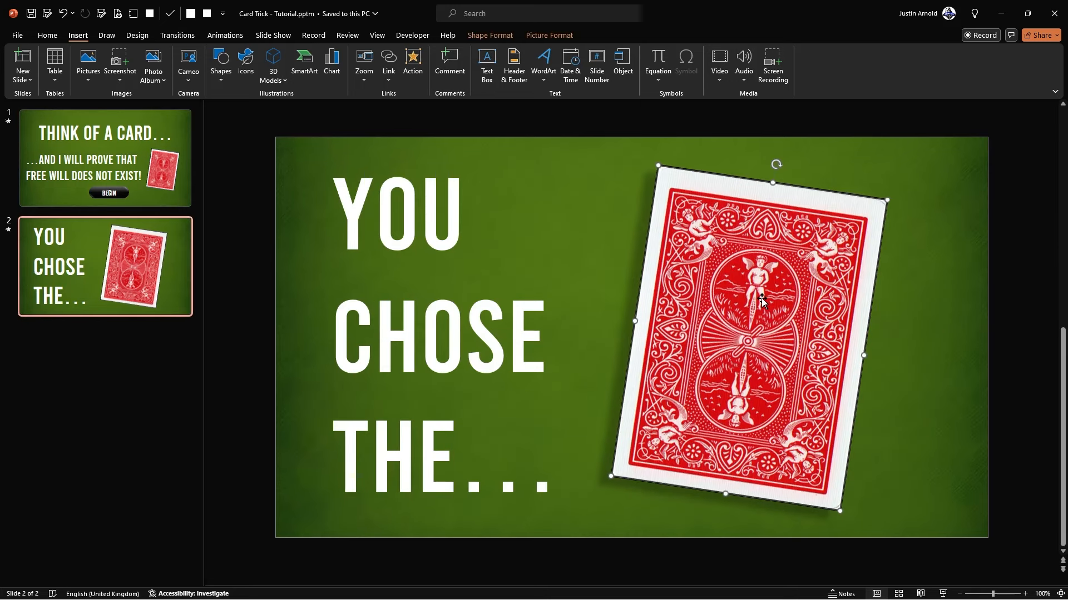
pyautogui.moveTo(732, 304); pyautogui.dragTo(581, 289)
pyautogui.click(804, 287)
pyautogui.moveTo(641, 275); pyautogui.dragTo(797, 307)
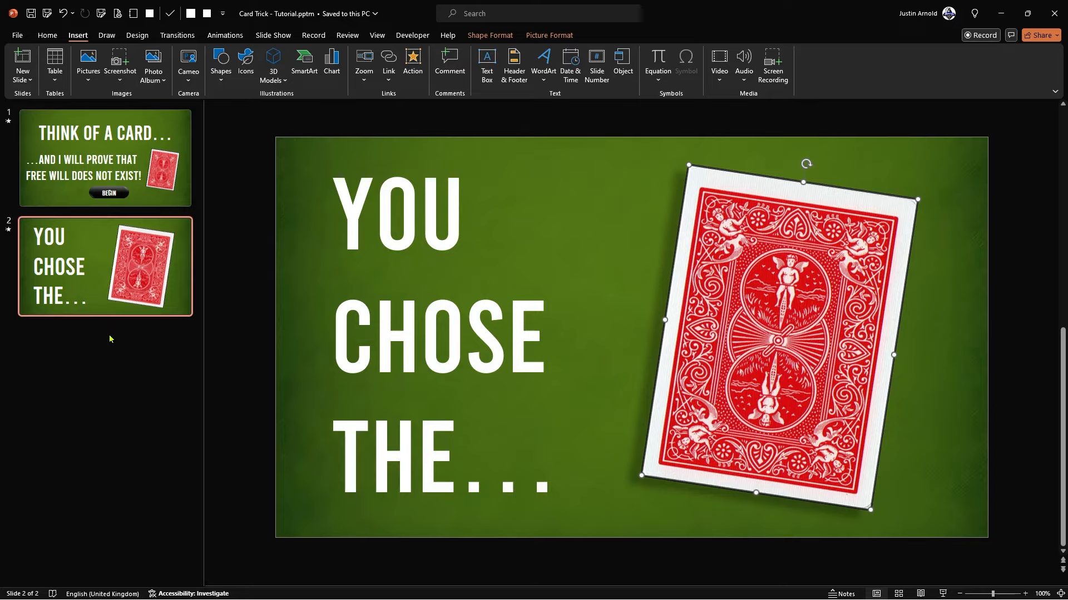
pyautogui.click(227, 145)
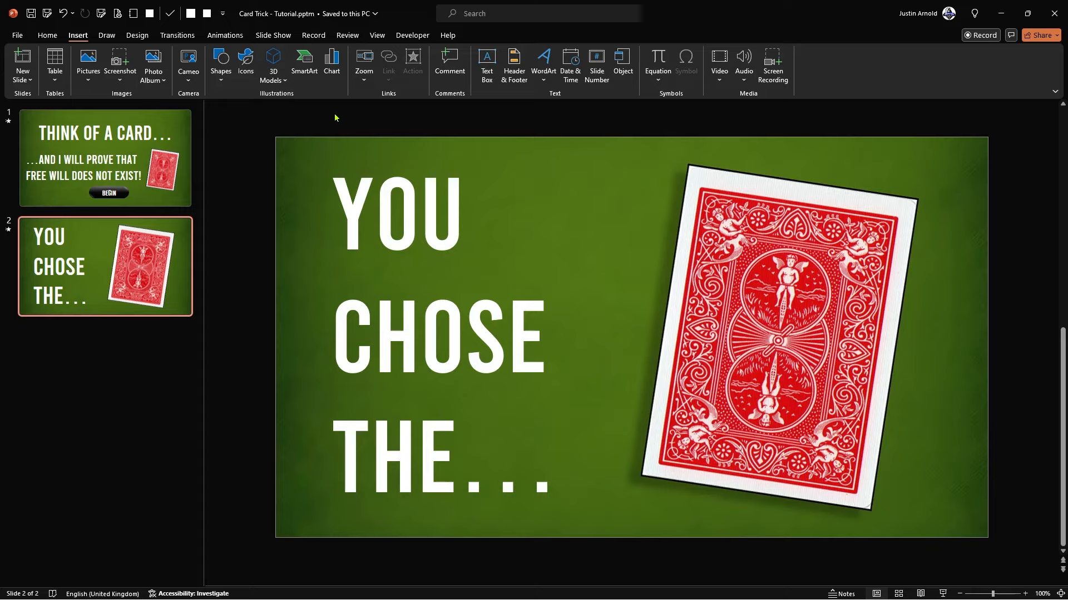
# Make sure Developer is enabled among the main tabs in the ribbon customization options, and apply the options
pyautogui.click(410, 38)
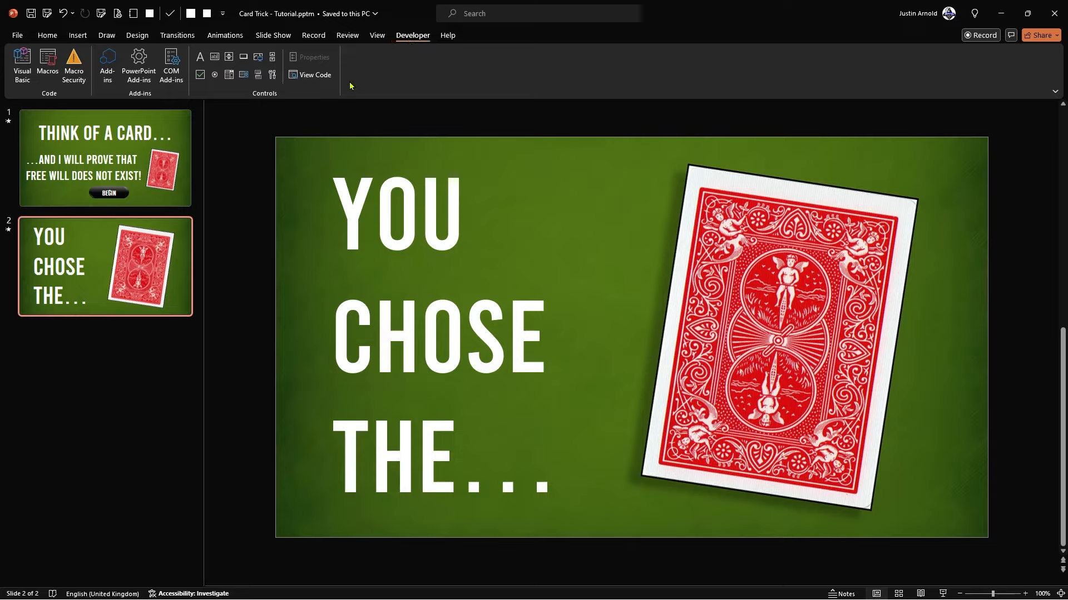
pyautogui.click(48, 38)
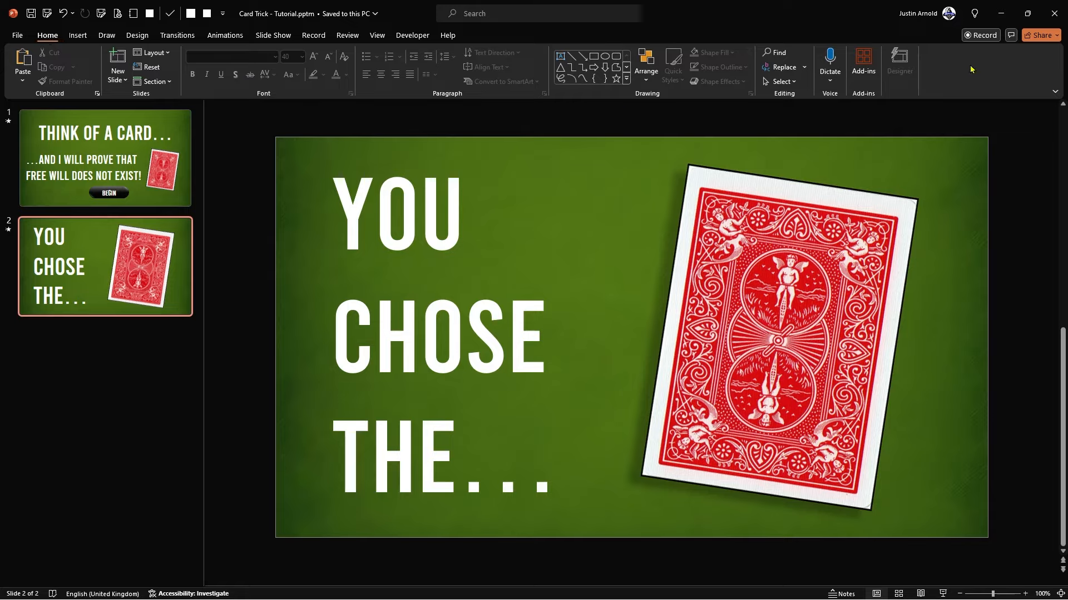
pyautogui.rightClick(953, 70)
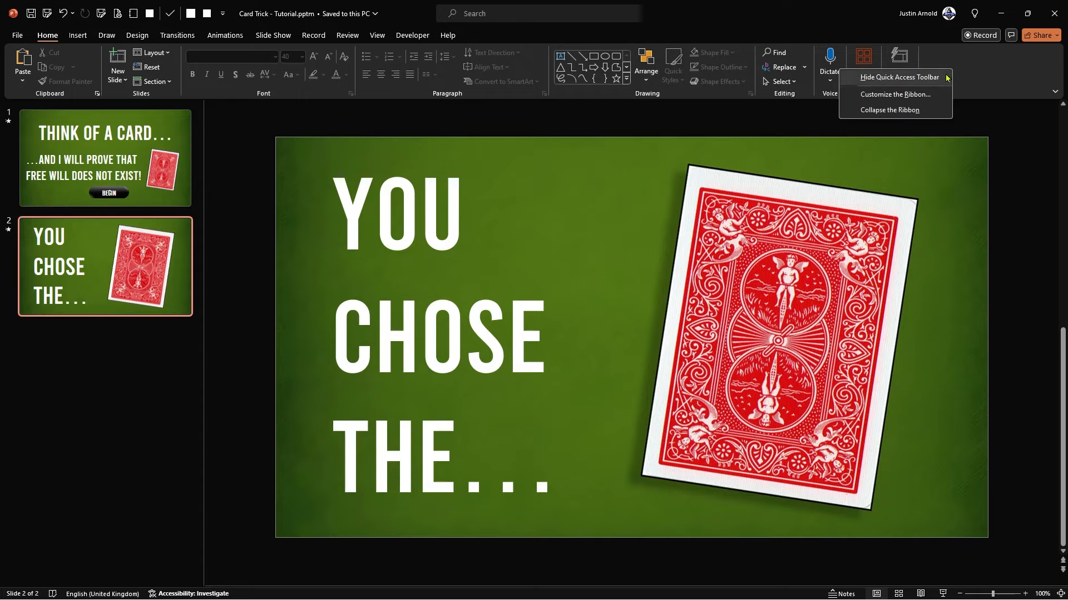
pyautogui.click(907, 96)
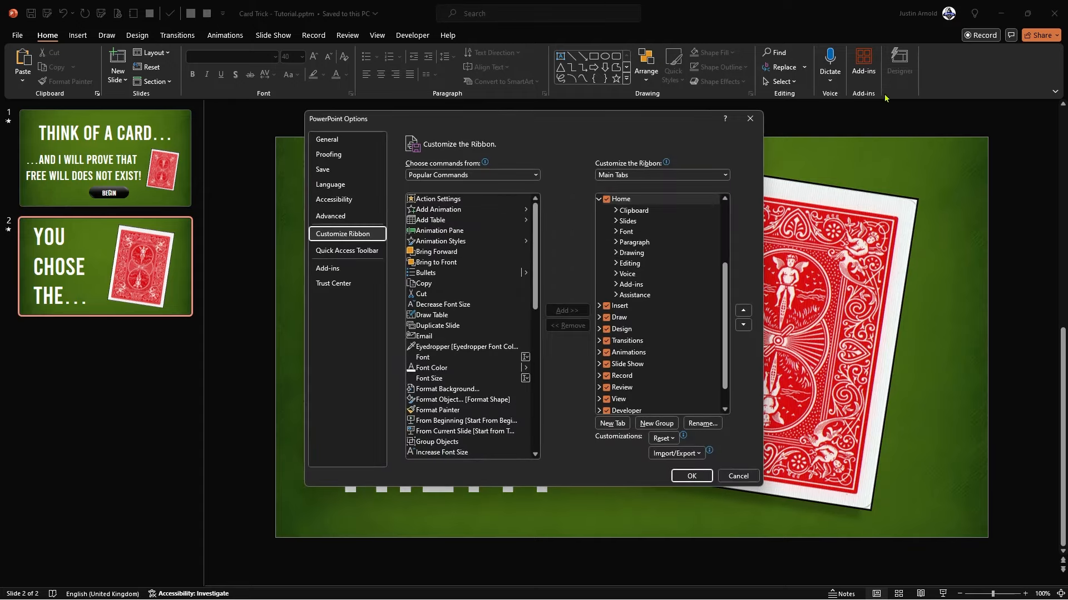
pyautogui.click(600, 200)
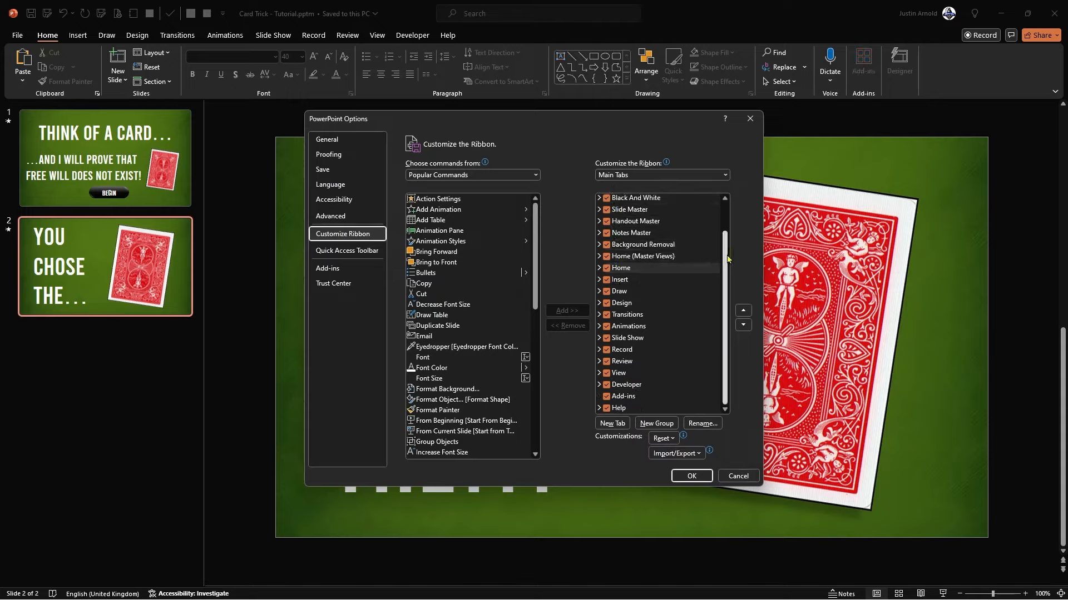
pyautogui.moveTo(726, 263); pyautogui.dragTo(717, 294)
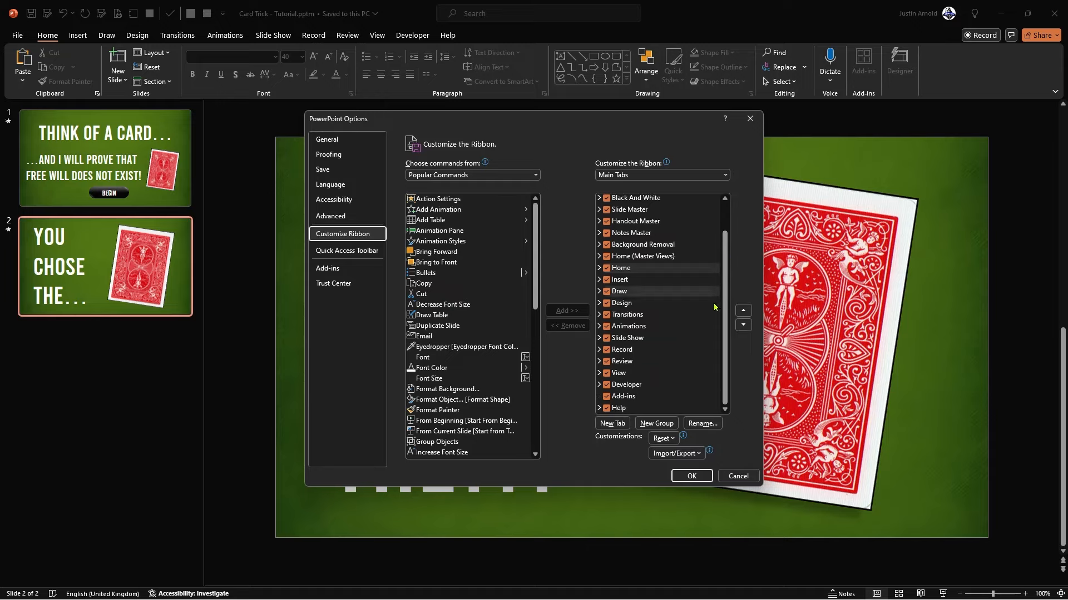
pyautogui.click(607, 386)
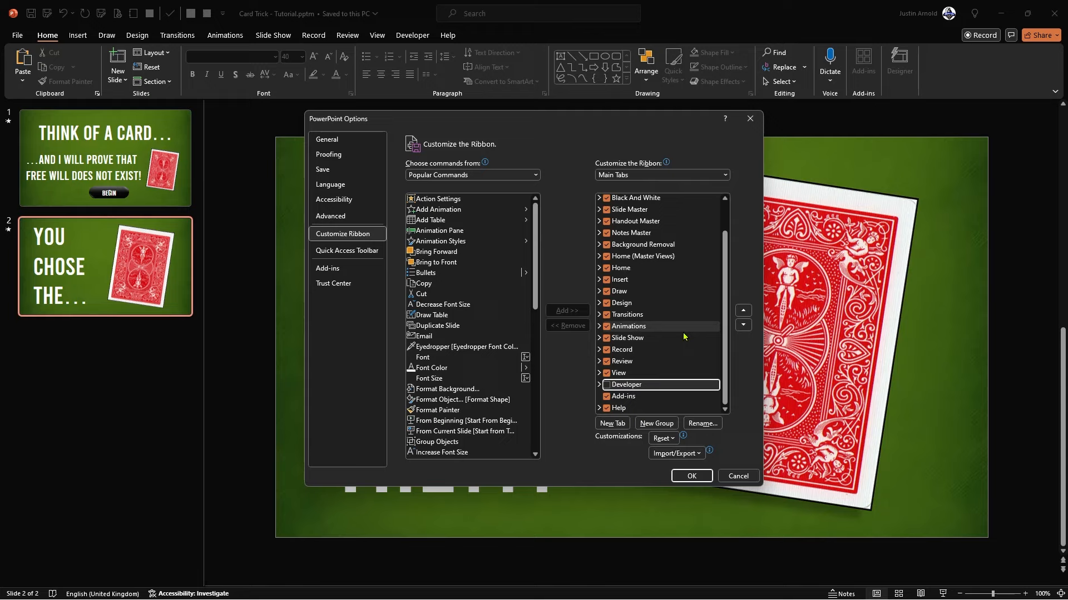
pyautogui.click(607, 385)
pyautogui.click(691, 477)
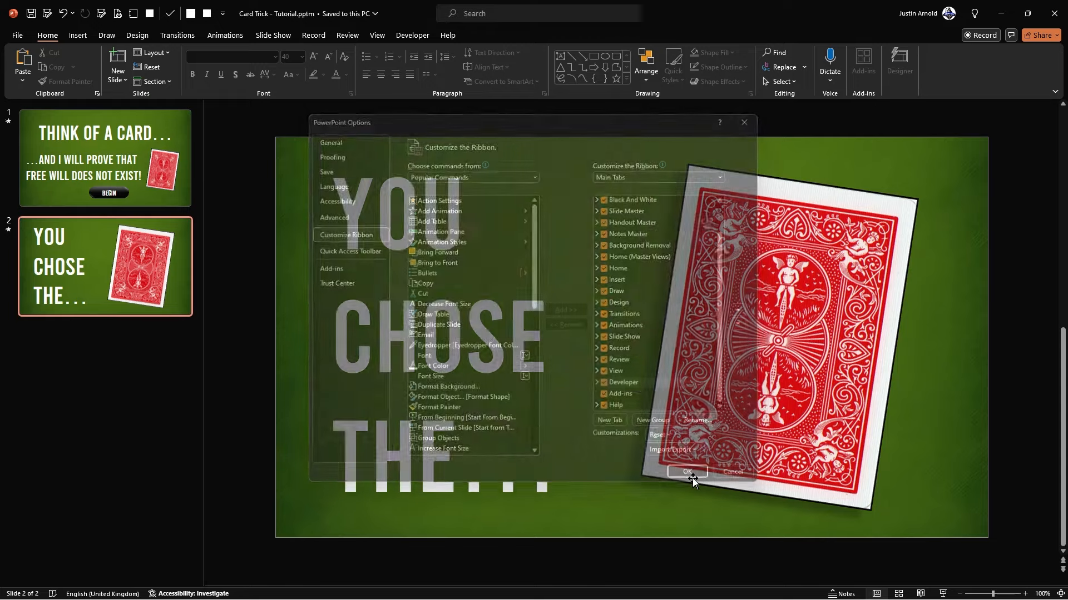
# Open the Visual Basic editor for the Card Trick - Tutorial.pptm presentation
pyautogui.click(420, 36)
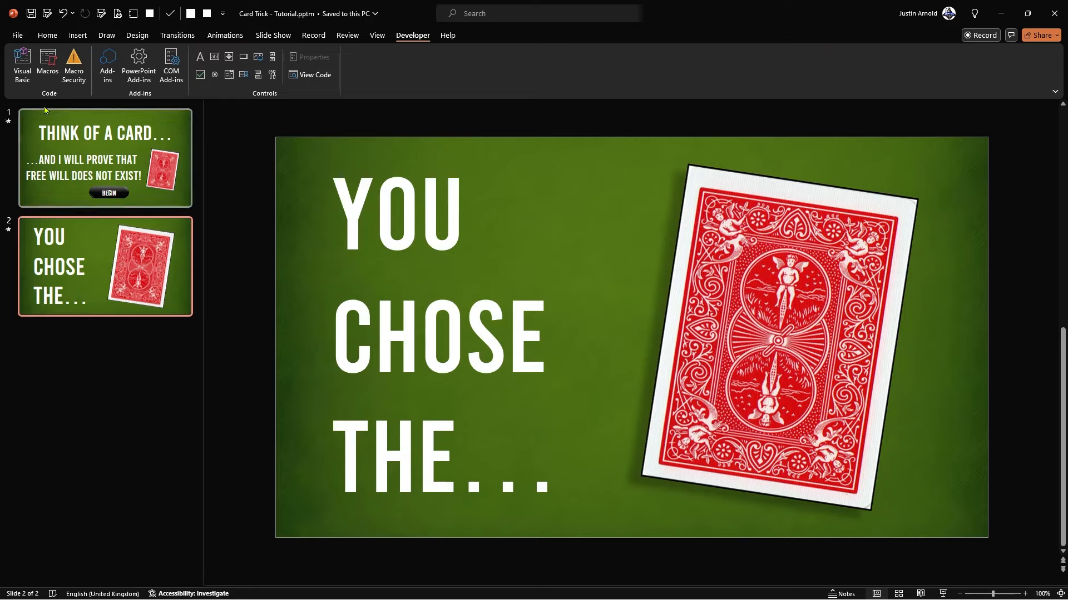
pyautogui.click(20, 55)
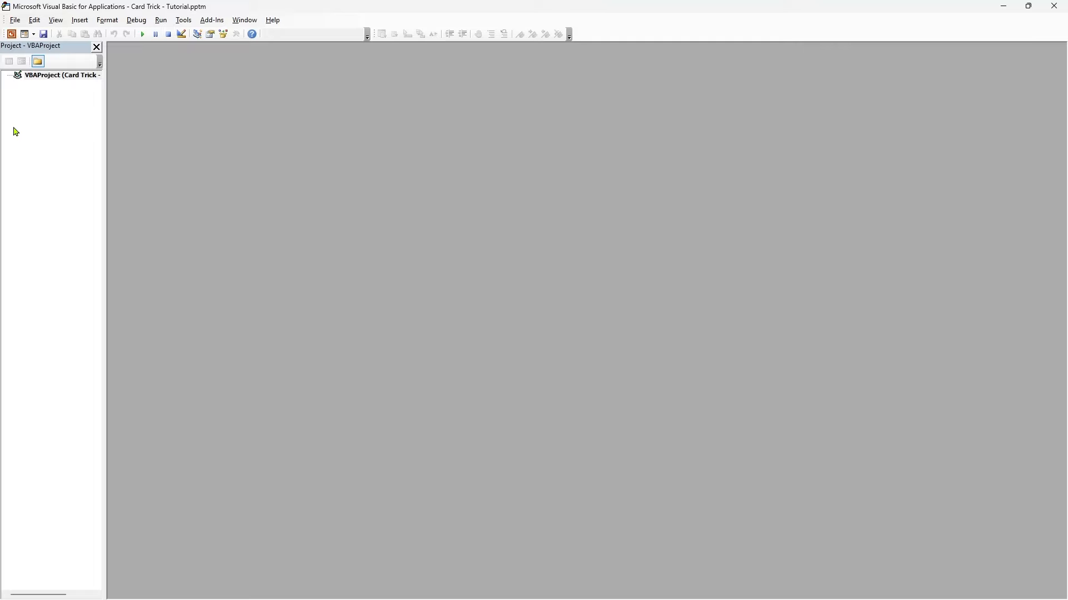
# Widen the project pane enough to show the full project name, and insert a new standard module into the Card Trick - Tutorial.pptm project
pyautogui.click(49, 80)
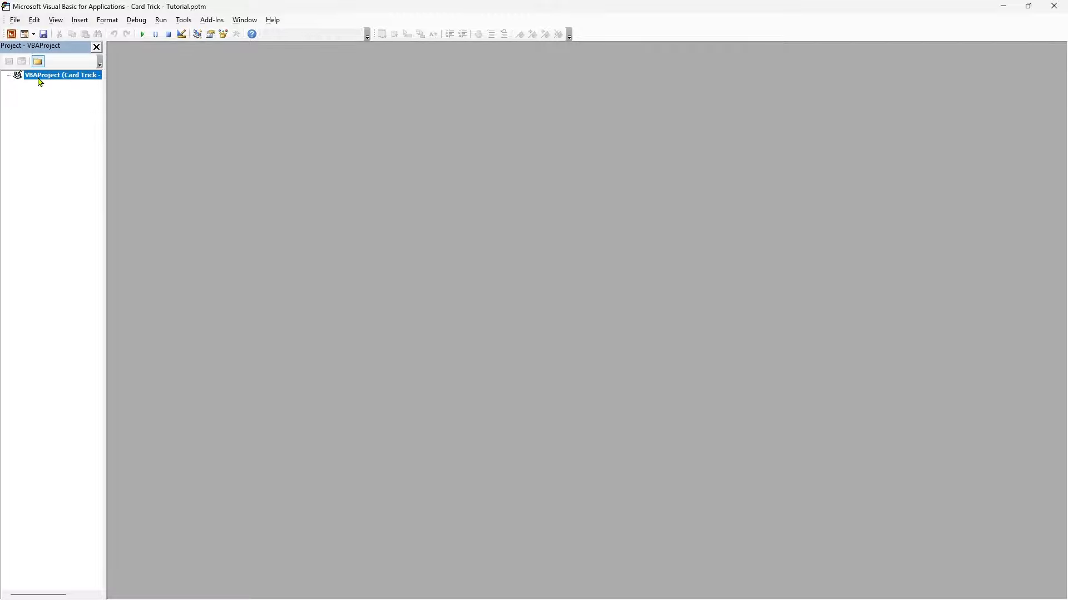
pyautogui.moveTo(100, 93); pyautogui.dragTo(193, 93)
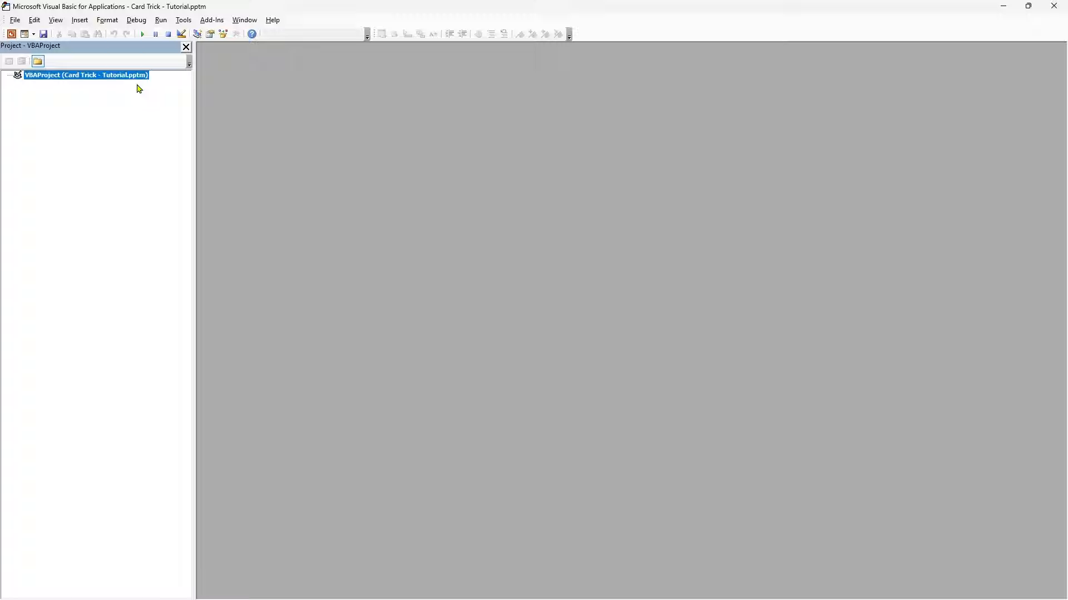
pyautogui.moveTo(195, 112); pyautogui.dragTo(170, 109)
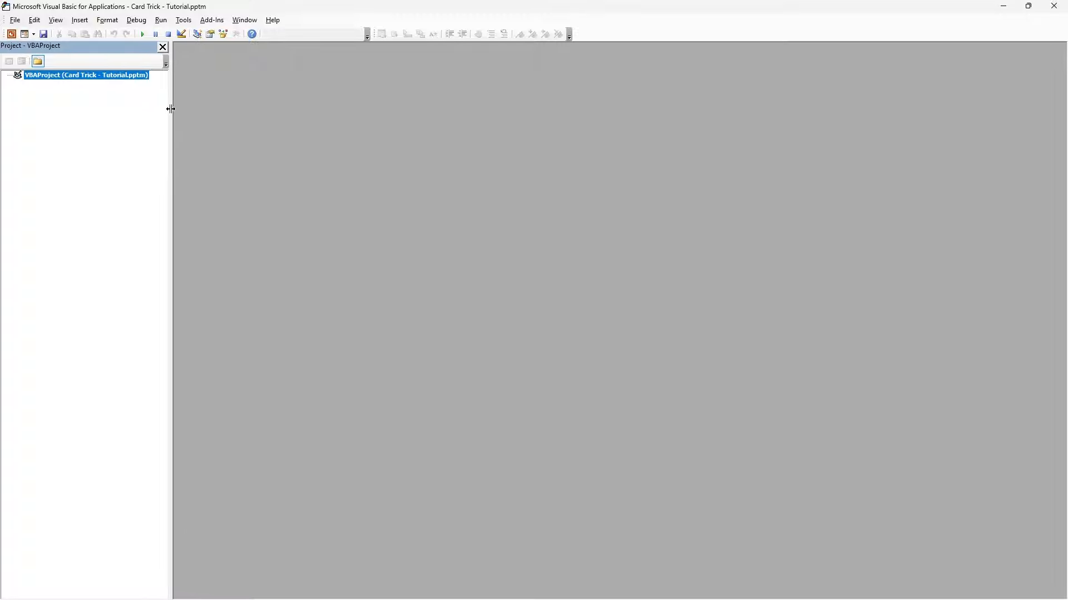
pyautogui.rightClick(35, 81)
pyautogui.moveTo(74, 136)
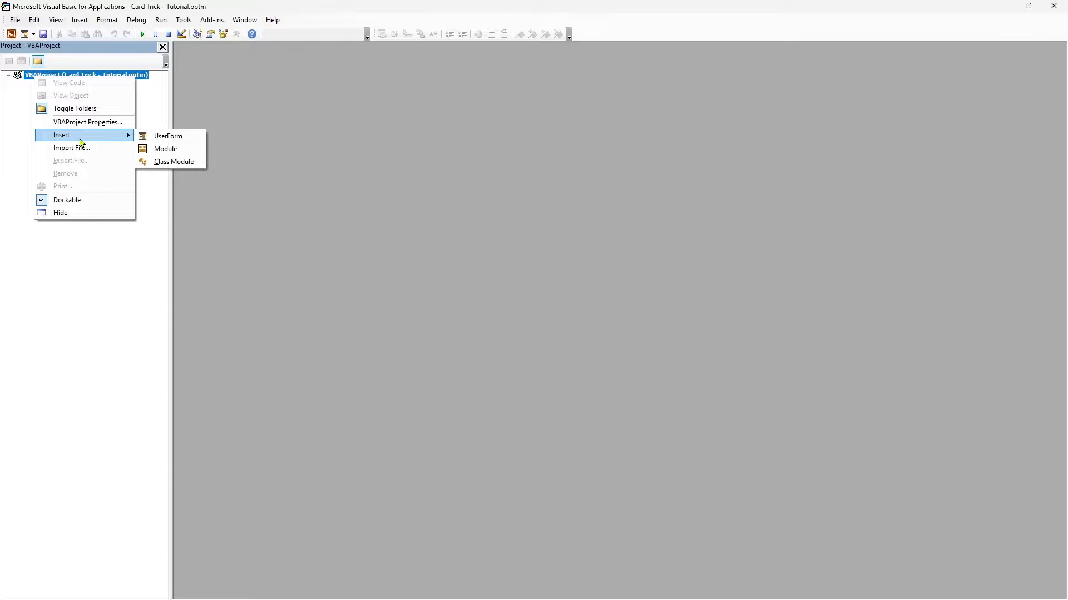
pyautogui.click(195, 150)
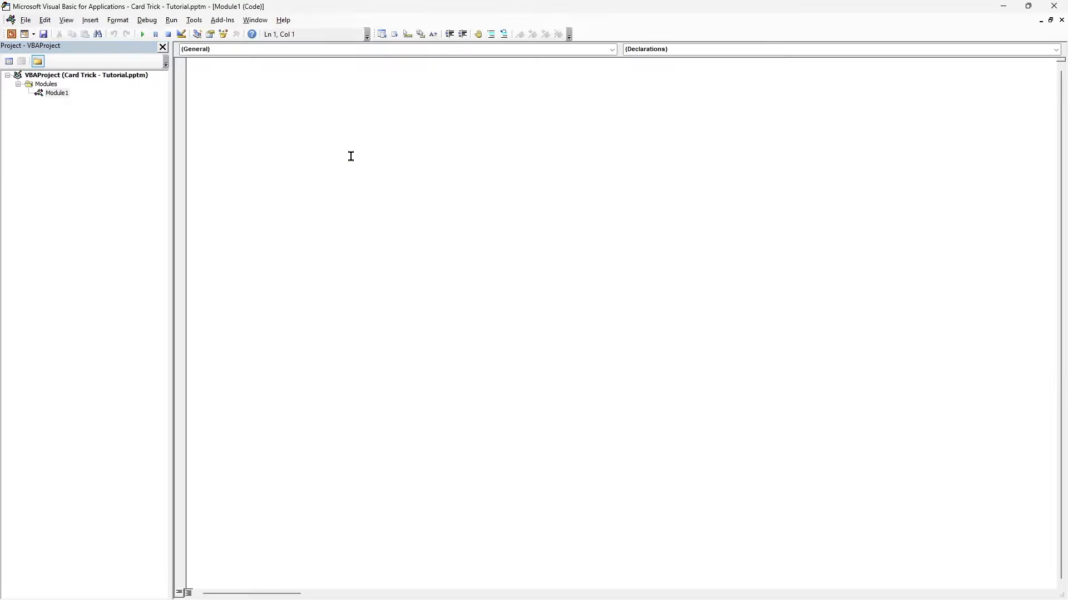
pyautogui.click(1050, 20)
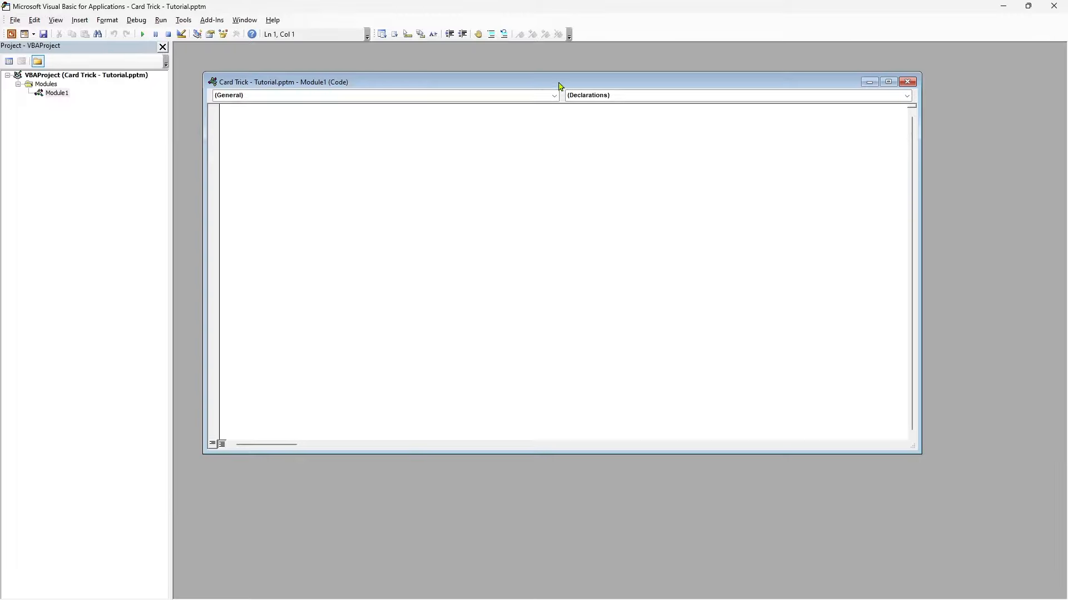
pyautogui.moveTo(561, 86); pyautogui.dragTo(620, 118)
pyautogui.write('grtgrtgw')
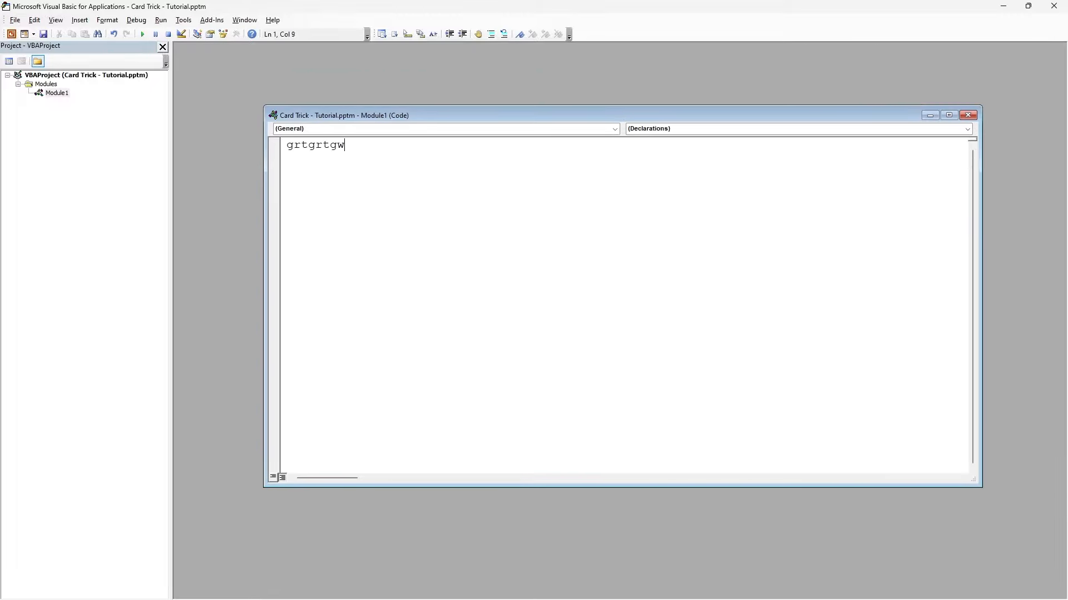
pyautogui.write('rgwr')
pyautogui.hotkey('ctrl', 'a')
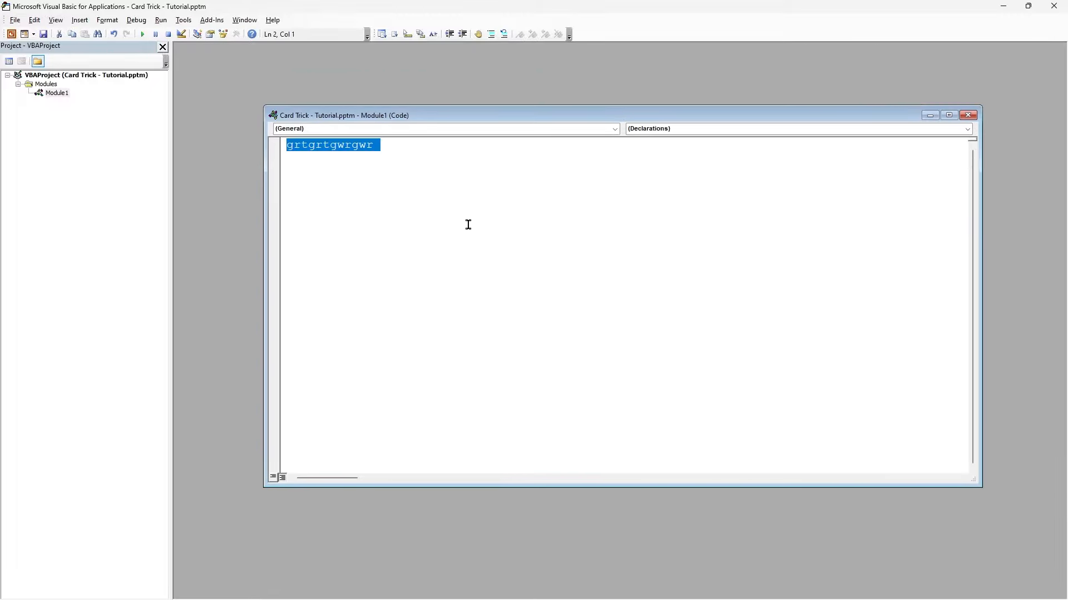
pyautogui.press('Delete')
pyautogui.click(949, 116)
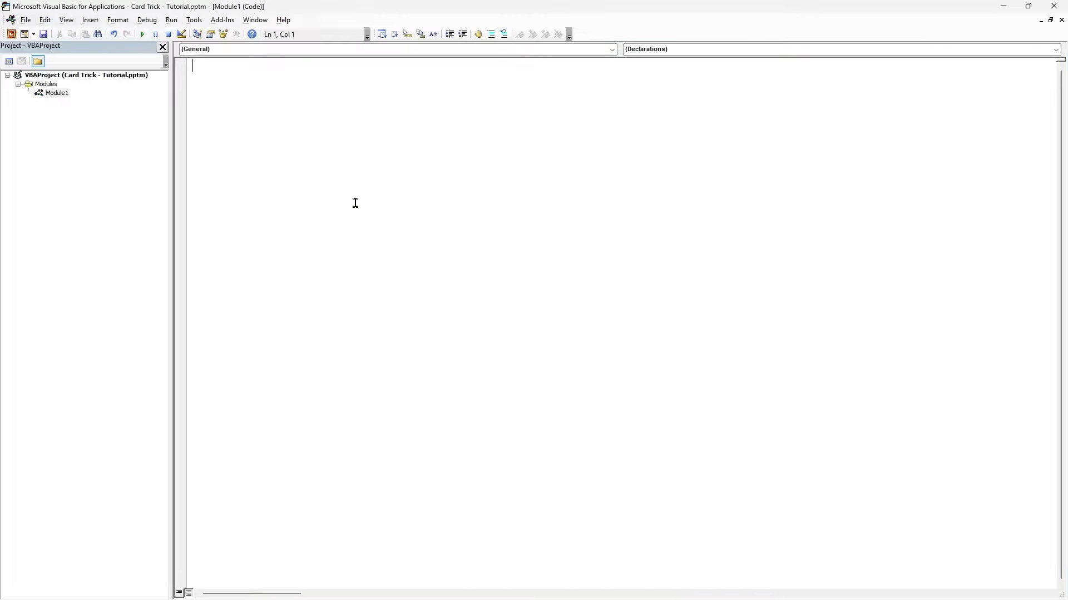